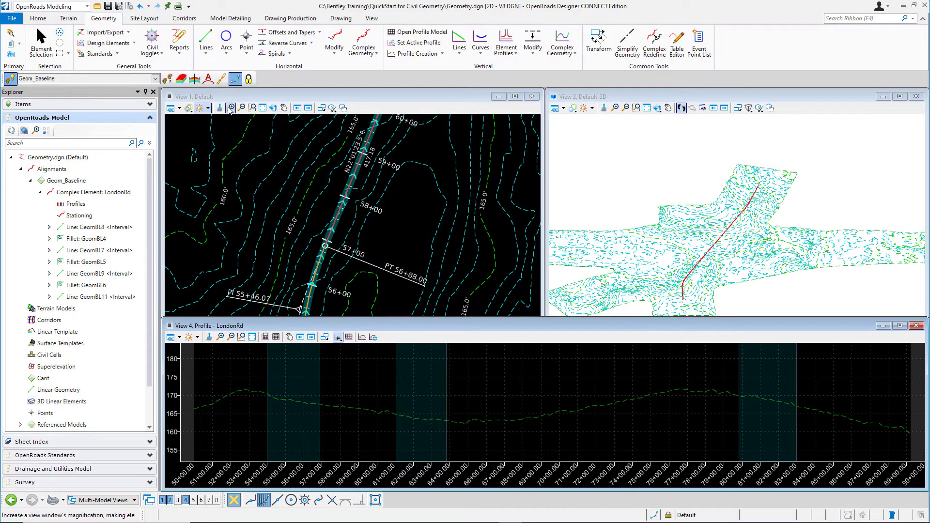
Enable Civil AccuDraw from Civil Toggles so profile points take station and elevation input
{"action": "left_click", "coordinate": [222, 80]}
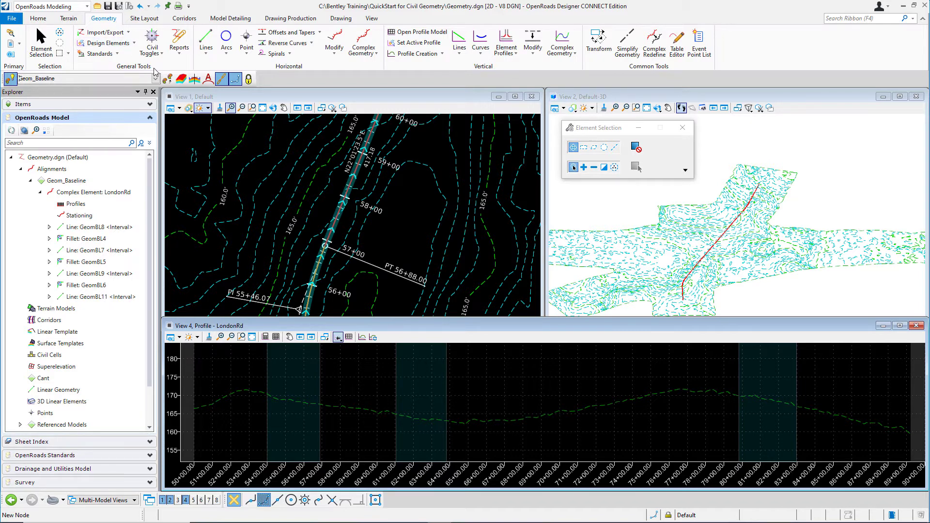
{"action": "left_click", "coordinate": [160, 54]}
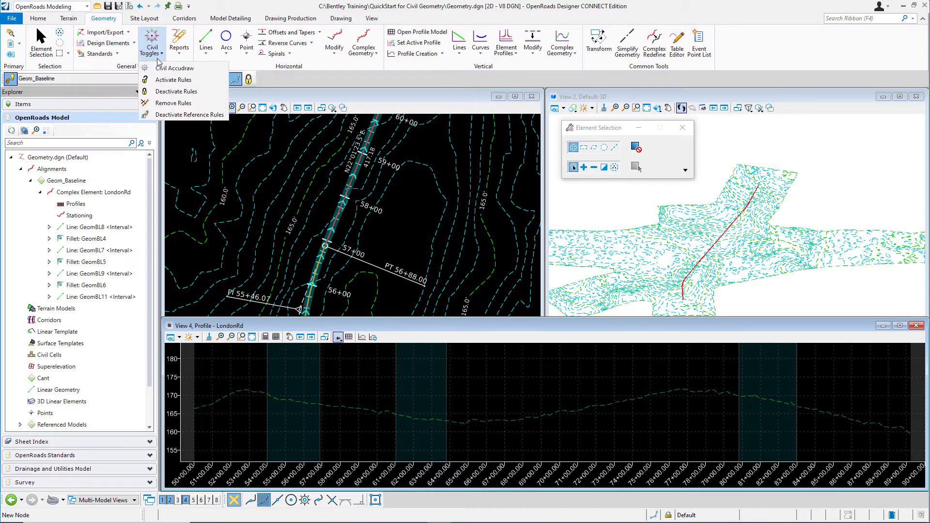
{"action": "left_click", "coordinate": [194, 70]}
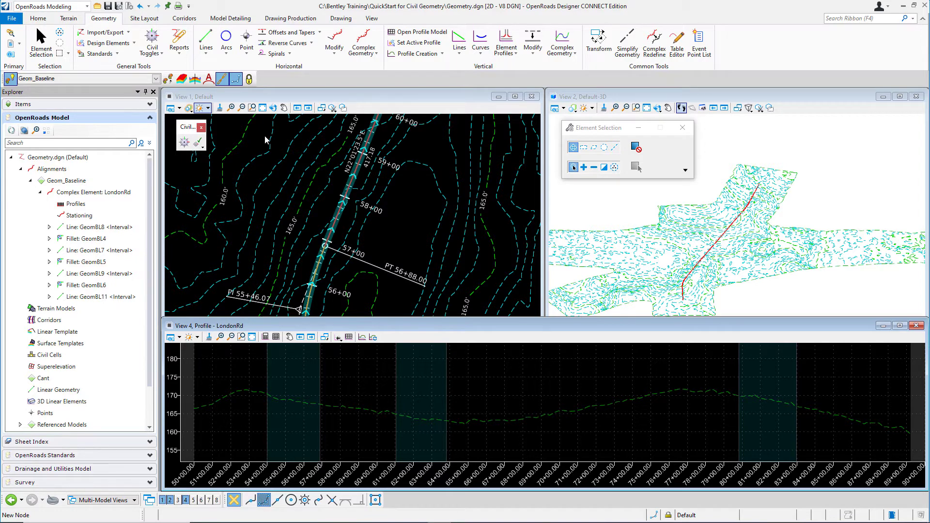
{"action": "left_click", "coordinate": [186, 144]}
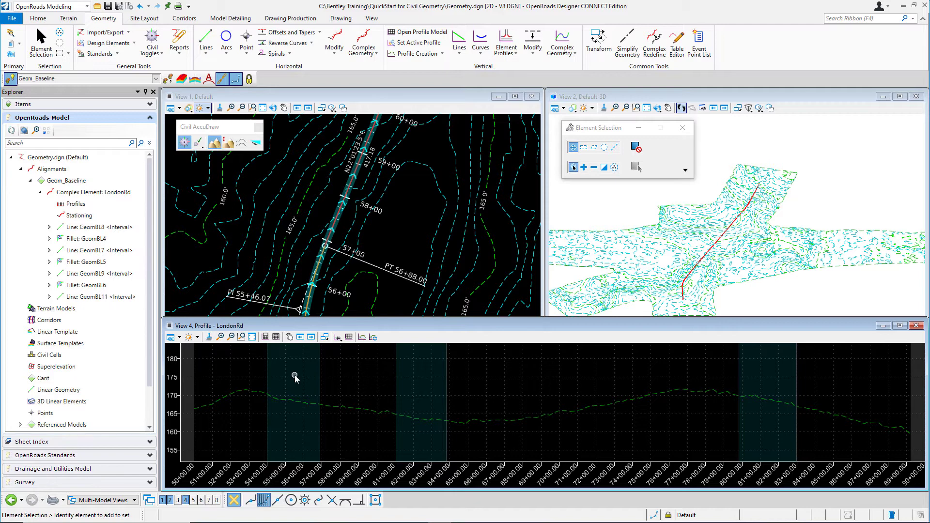
Start the Profile Line Between Points tool from the Vertical Lines menu
{"action": "left_click", "coordinate": [465, 57]}
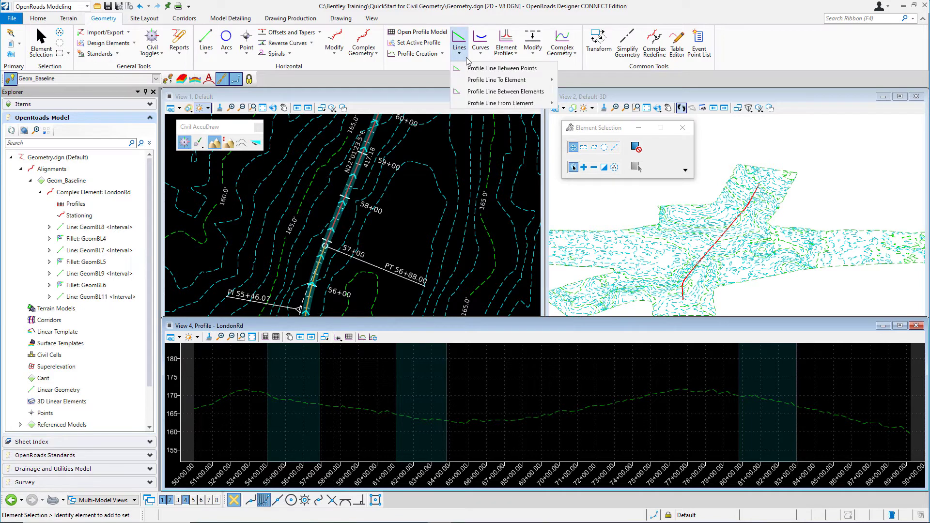
{"action": "left_click", "coordinate": [510, 70]}
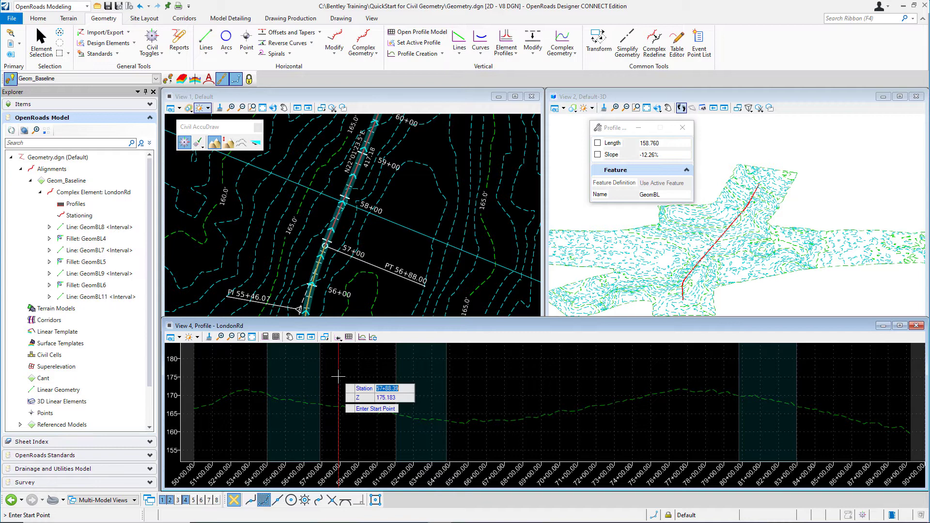
Place the profile line's start point at station 50+00, elevation 166.341
{"action": "type", "text": "50+00"}
{"action": "key", "text": "Tab"}
{"action": "type", "text": "166.341"}
{"action": "key", "text": "Tab"}
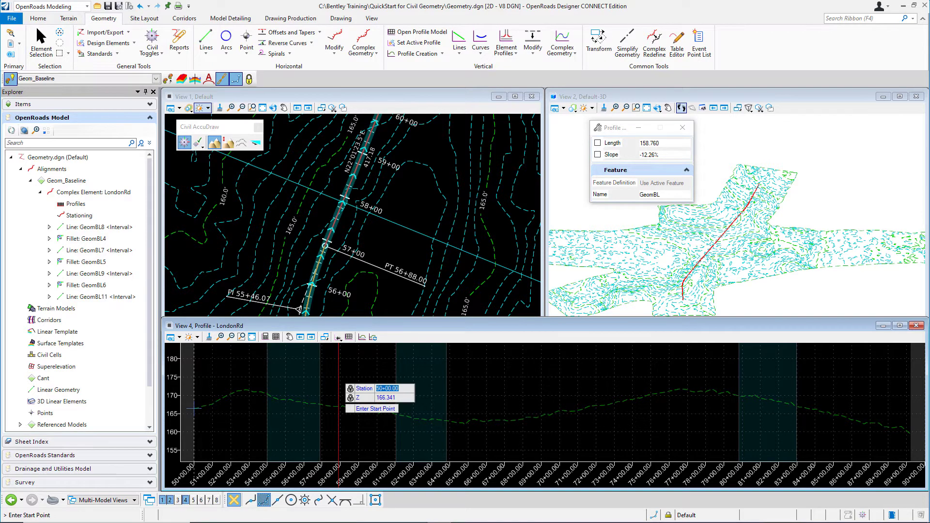
{"action": "left_click", "coordinate": [253, 371]}
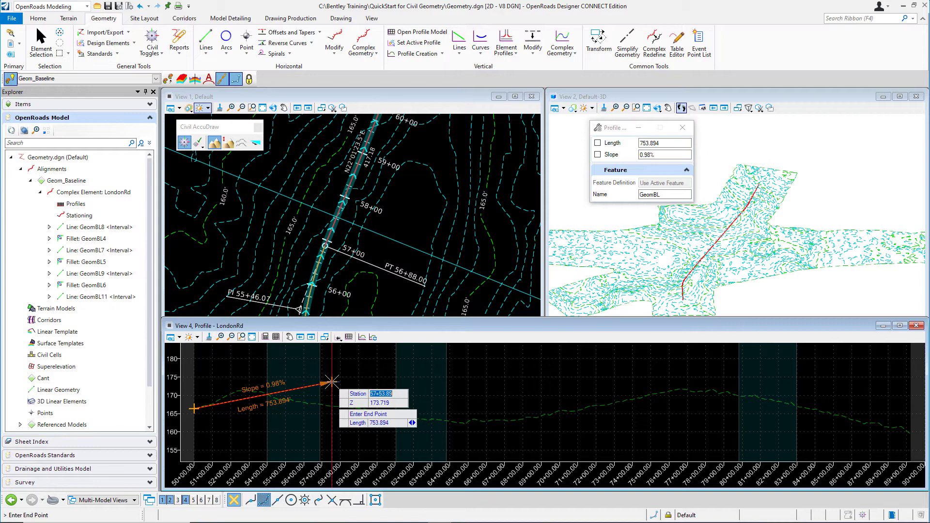
Place the first segment's end point at station 57+16, elevation 172.310
{"action": "type", "text": "57+16"}
{"action": "key", "text": "Tab"}
{"action": "type", "text": "172.31"}
{"action": "key", "text": "Tab"}
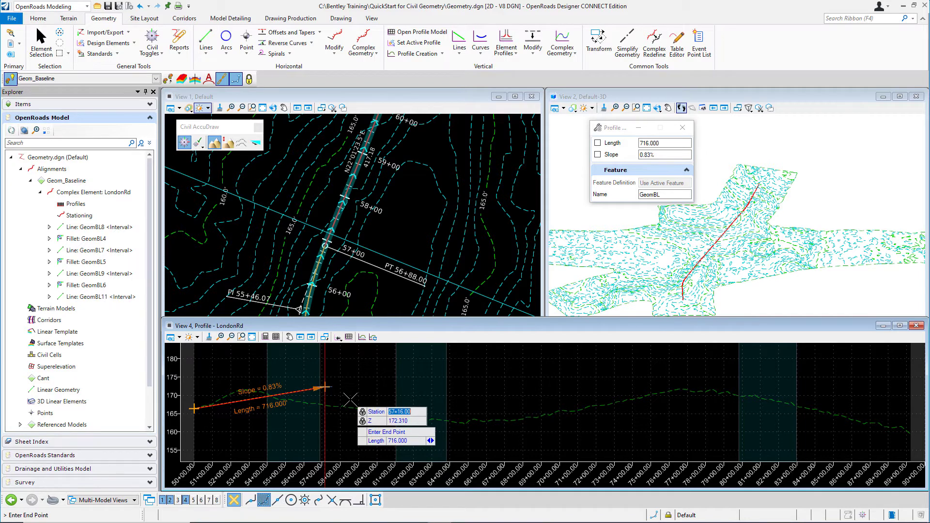
{"action": "left_click", "coordinate": [342, 399]}
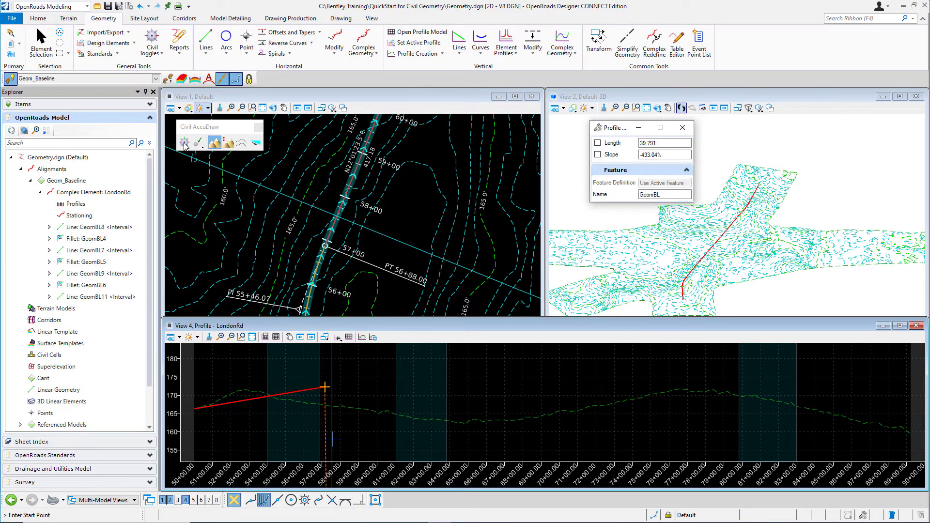
Turn off Civil AccuDraw and lock the next segment at length 700 and -2.00% slope
{"action": "left_click", "coordinate": [260, 129]}
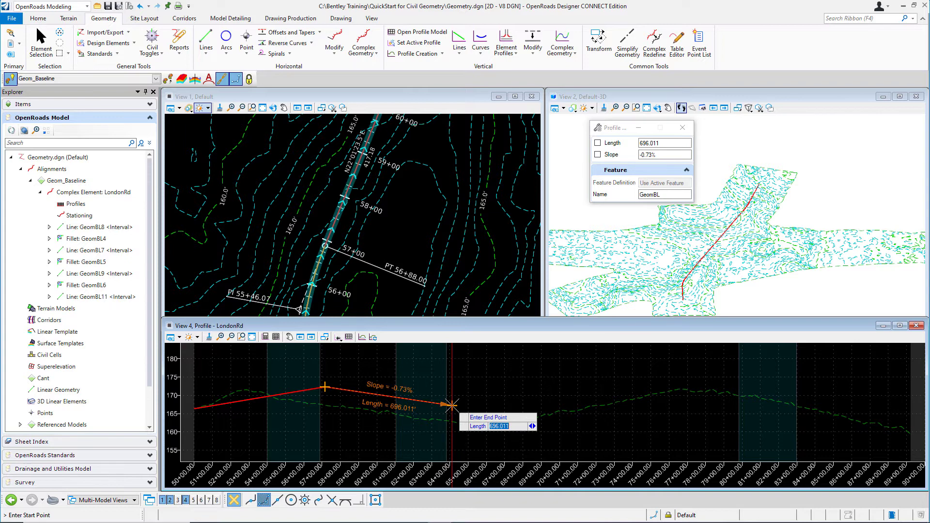
{"action": "type", "text": "700"}
{"action": "key", "text": "Return"}
{"action": "key", "text": "Right"}
{"action": "type", "text": "-2"}
{"action": "key", "text": "Return"}
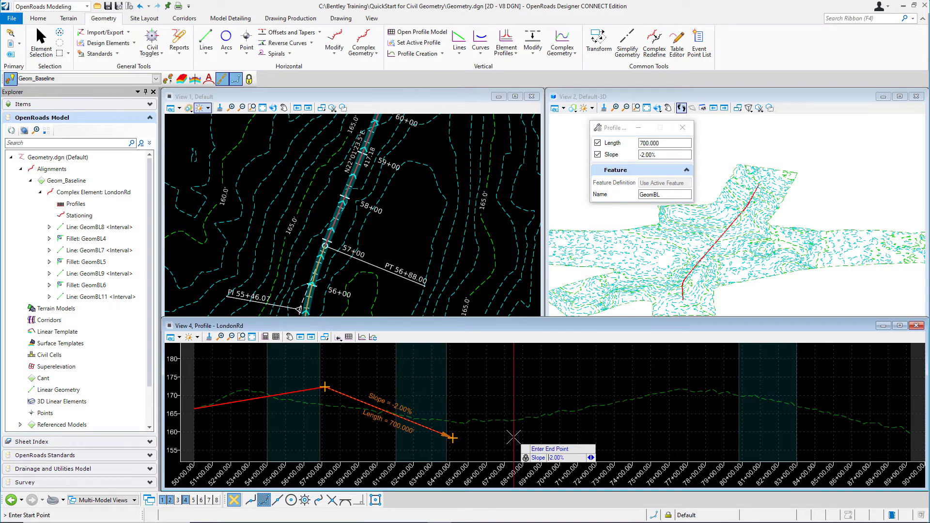
Accept the -2.00% segment, then place a 1200-long segment rising at 1.00%
{"action": "left_click", "coordinate": [513, 437]}
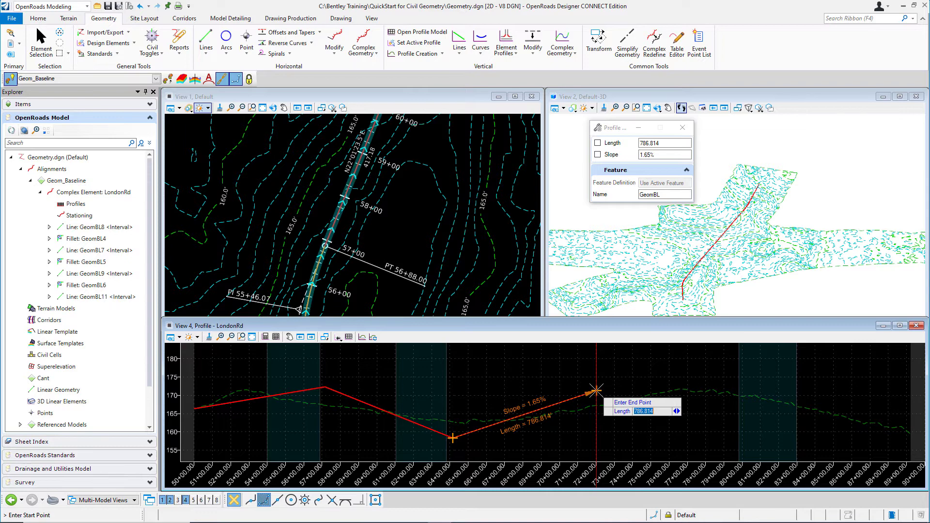
{"action": "type", "text": "1200"}
{"action": "key", "text": "Return"}
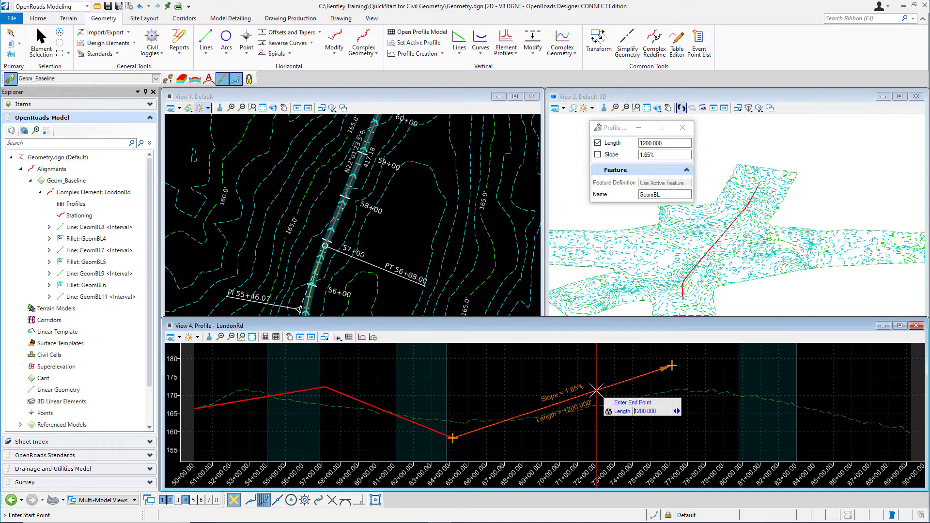
{"action": "key", "text": "Right"}
{"action": "type", "text": "1"}
{"action": "key", "text": "Return"}
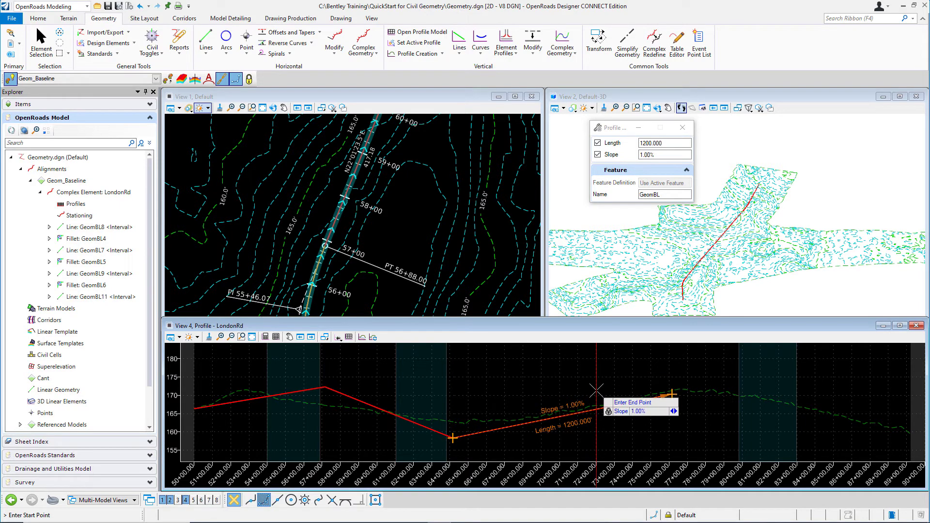
{"action": "left_click", "coordinate": [721, 430]}
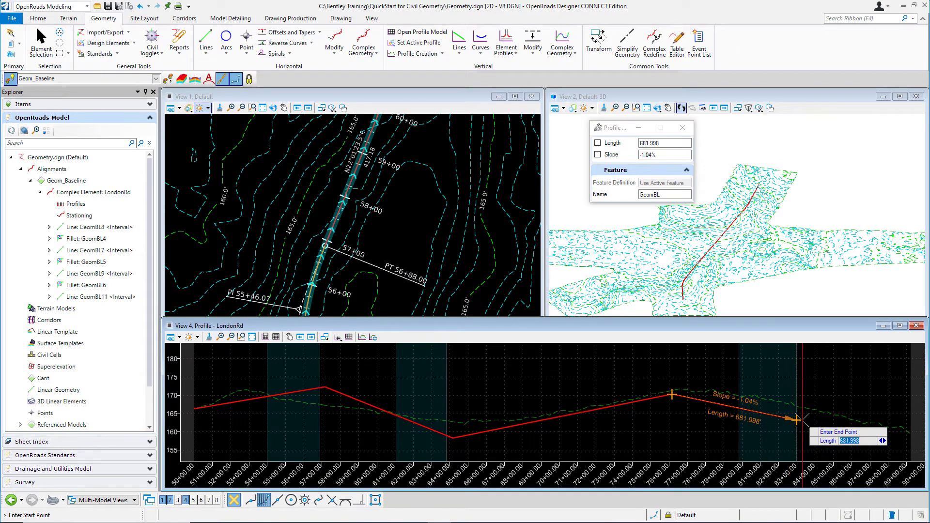
Place a 940-long segment at -0.50% slope and stop adding segments
{"action": "type", "text": "940"}
{"action": "key", "text": "Return"}
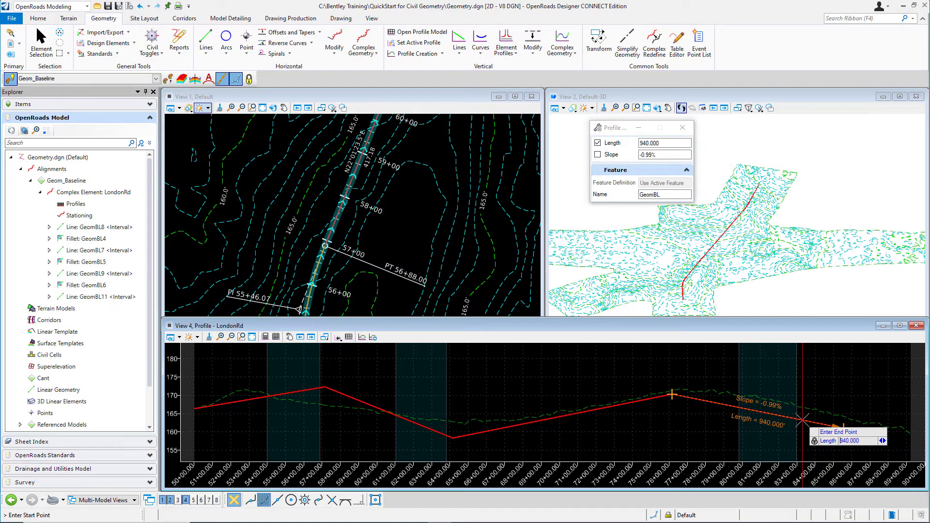
{"action": "key", "text": "Right"}
{"action": "type", "text": "-5"}
{"action": "key", "text": "Return"}
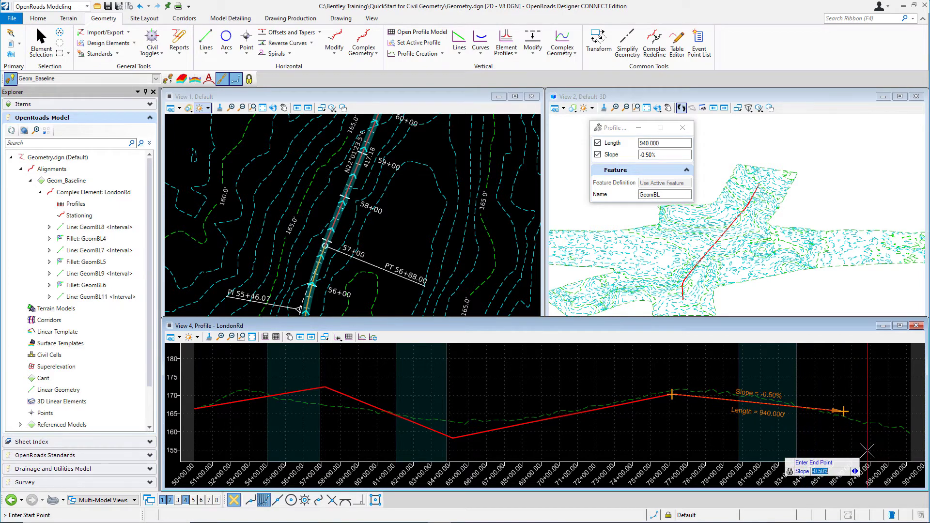
{"action": "left_click", "coordinate": [867, 450]}
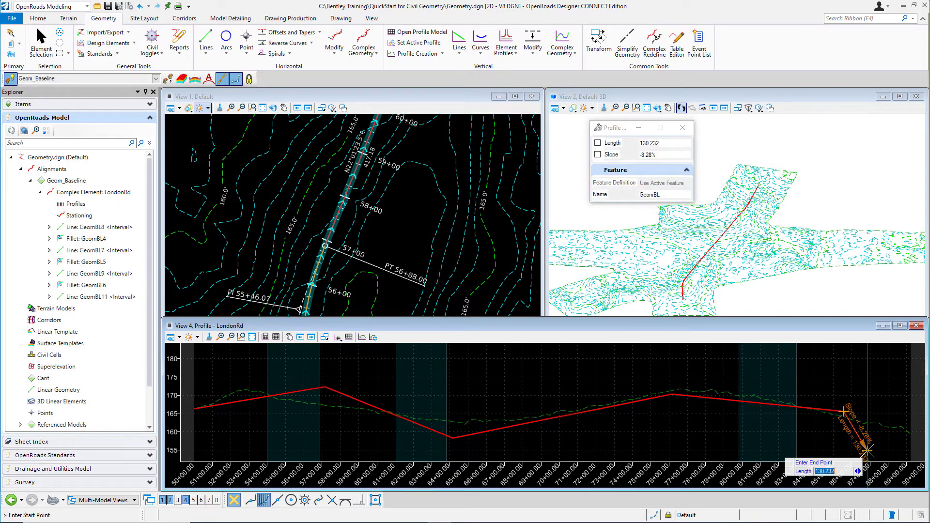
{"action": "right_click", "coordinate": [866, 450]}
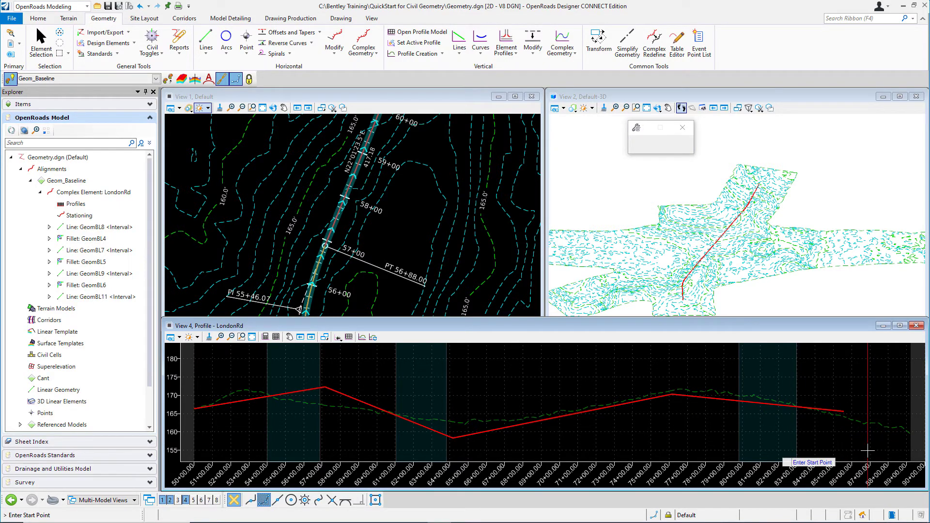
Reset out of the profile line command and return to Element Selection
{"action": "right_click", "coordinate": [868, 450]}
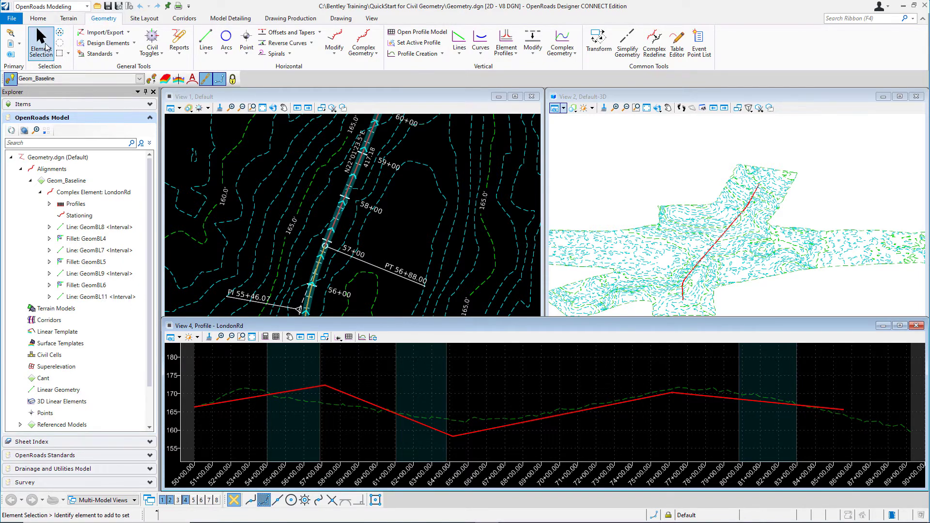
{"action": "left_click", "coordinate": [42, 46]}
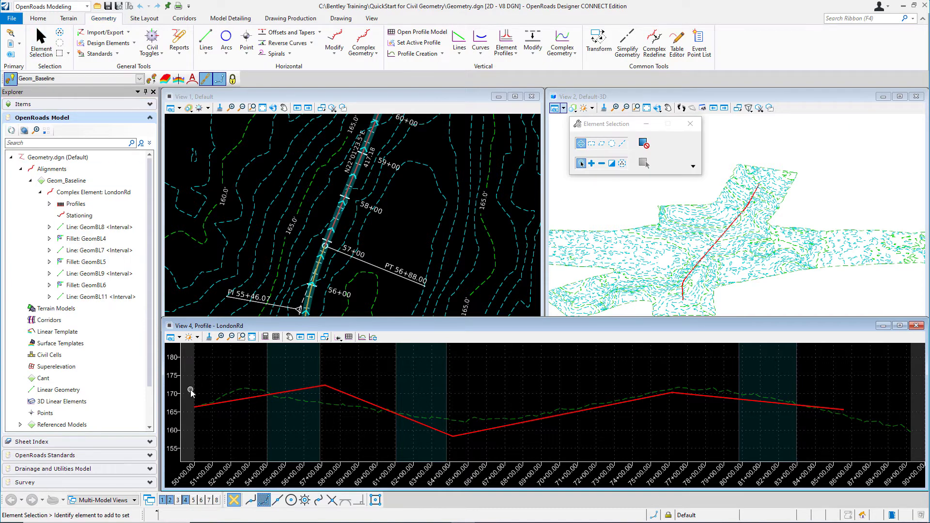
{"action": "scroll", "coordinate": [187, 394], "scroll_direction": "up", "scroll_amount": 3}
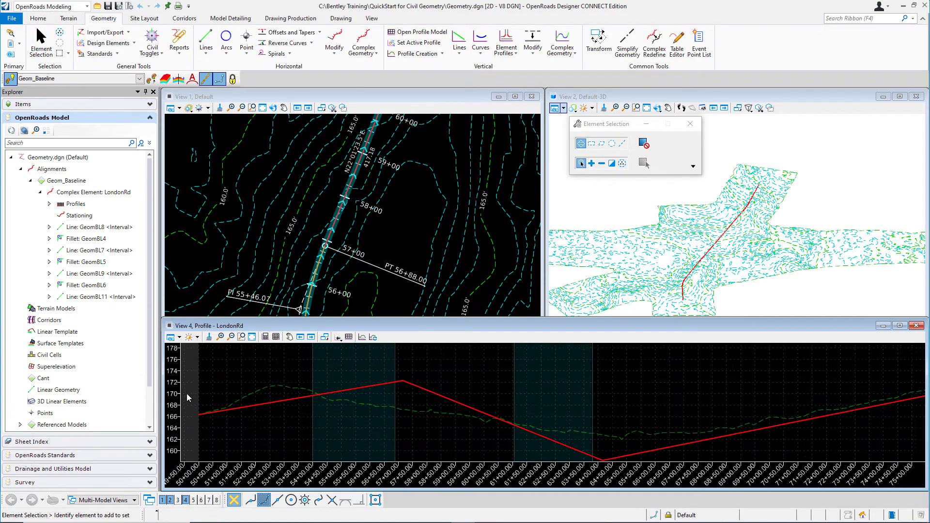
{"action": "scroll", "coordinate": [206, 401], "scroll_direction": "up", "scroll_amount": 3}
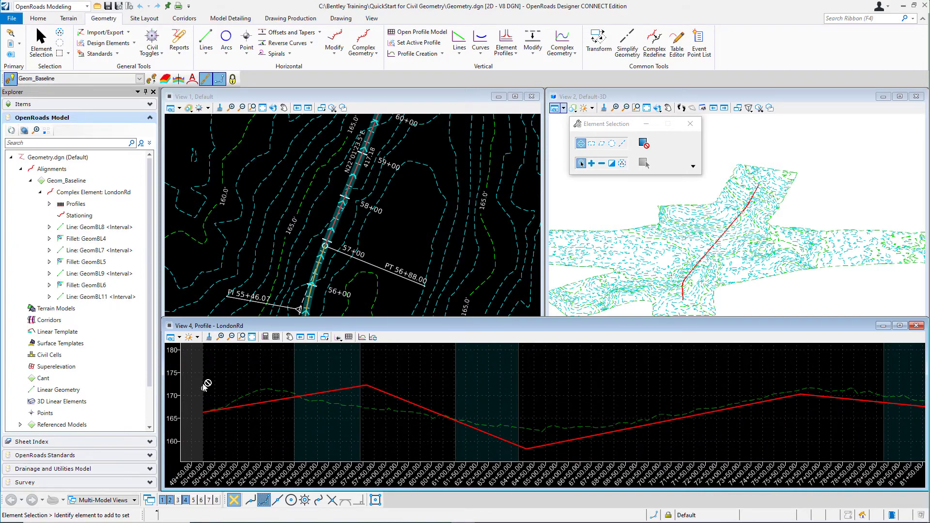
{"action": "scroll", "coordinate": [202, 381], "scroll_direction": "down", "scroll_amount": 2}
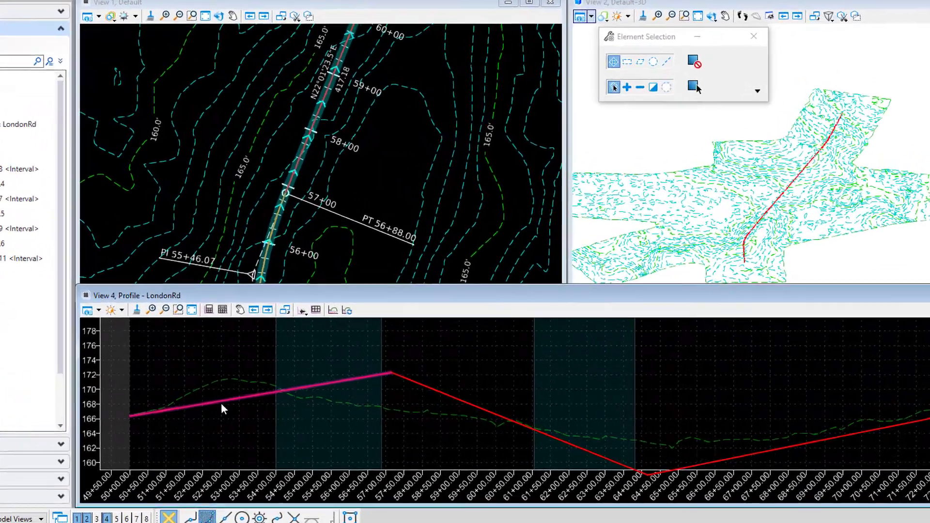
{"action": "left_click", "coordinate": [275, 412]}
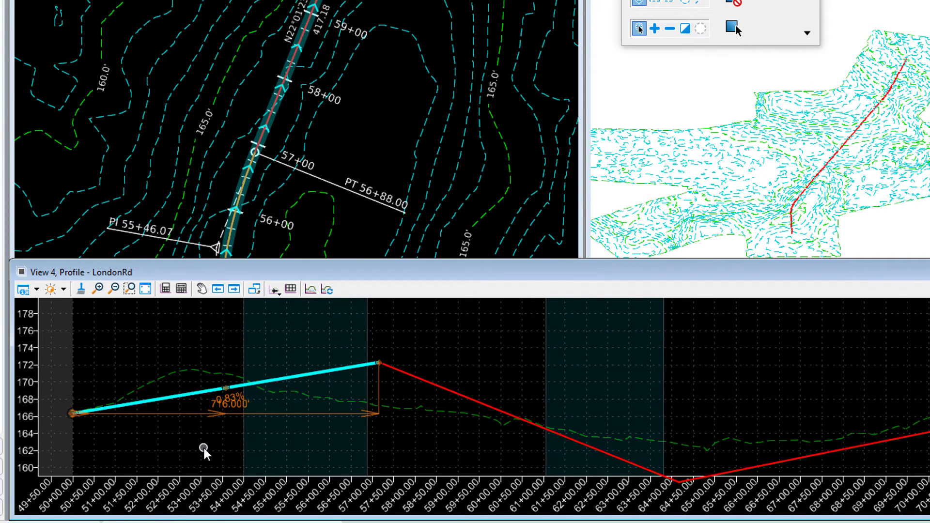
{"action": "scroll", "coordinate": [186, 401], "scroll_direction": "up", "scroll_amount": 1}
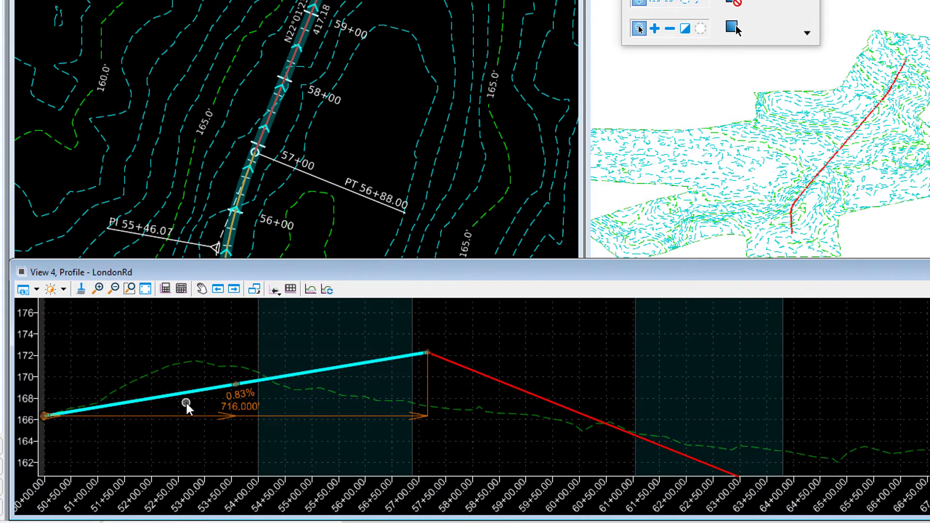
{"action": "left_click", "coordinate": [246, 391]}
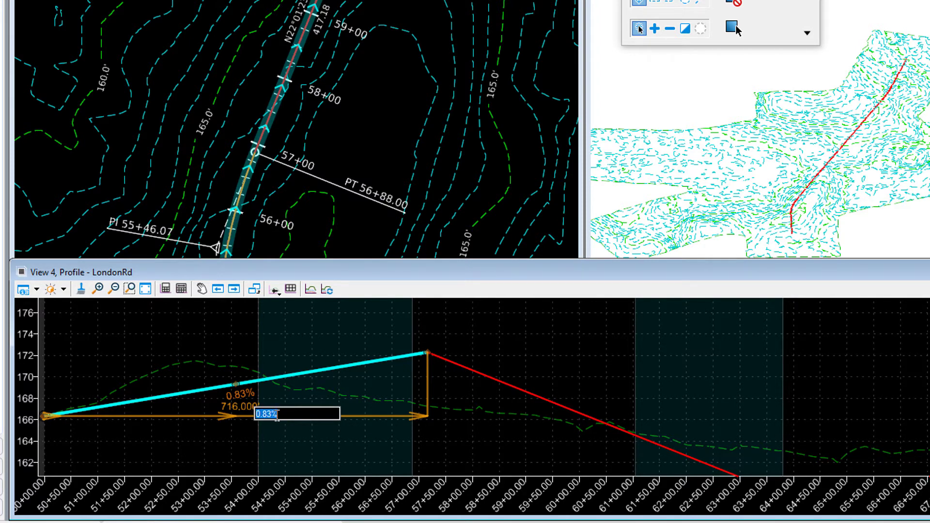
{"action": "left_click", "coordinate": [242, 409]}
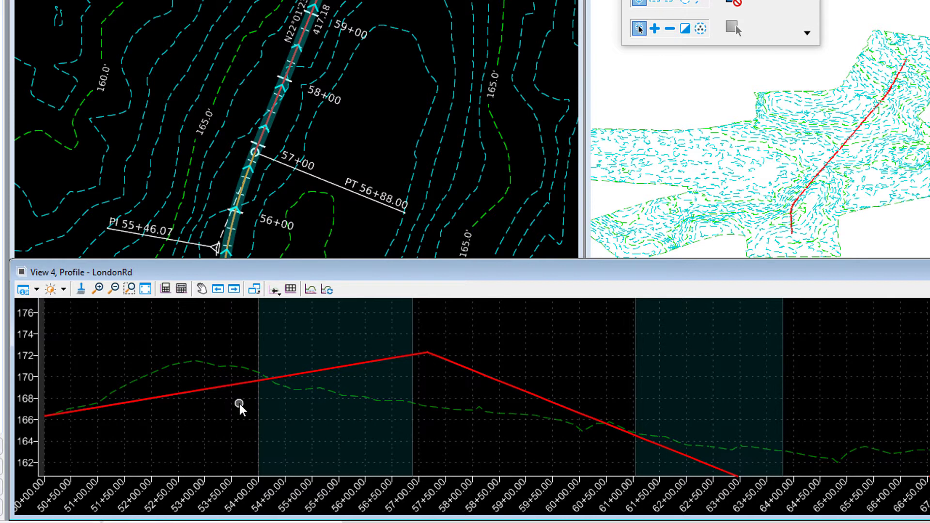
{"action": "left_click", "coordinate": [235, 385]}
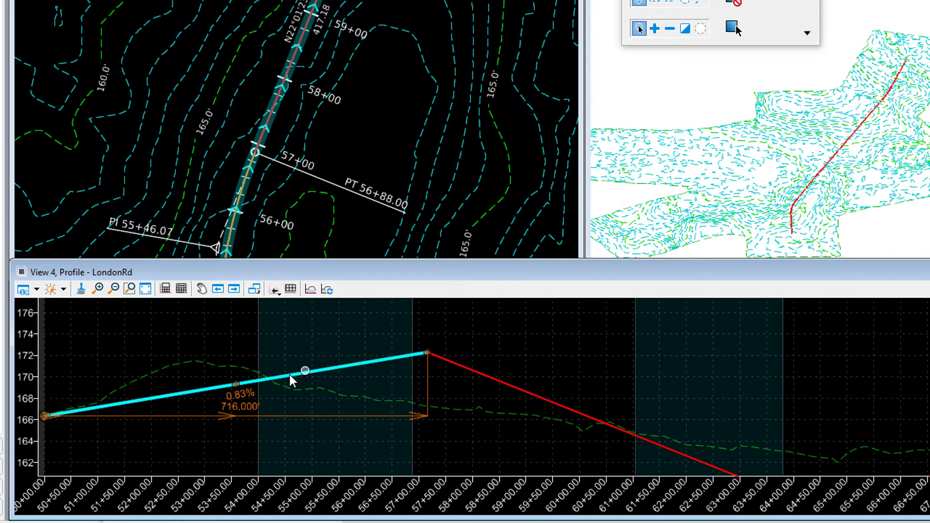
{"action": "scroll", "coordinate": [272, 380], "scroll_direction": "down", "scroll_amount": 1}
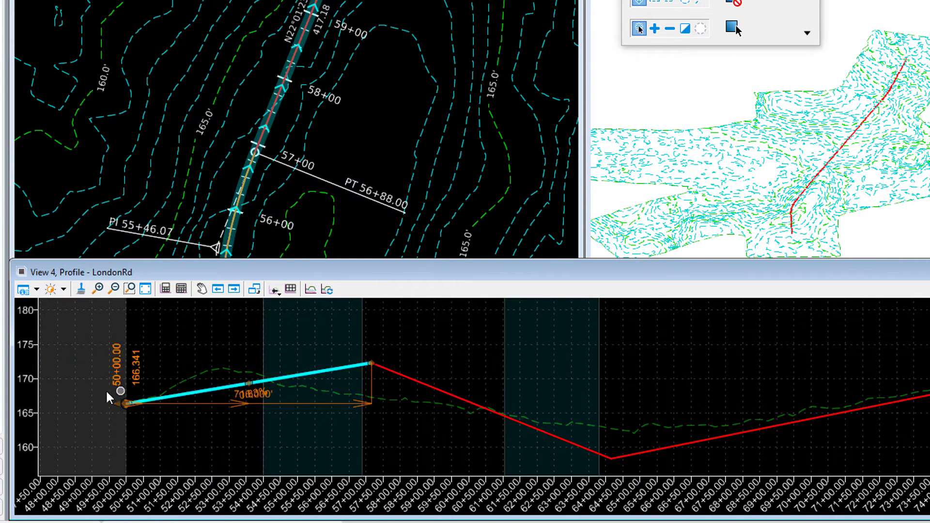
{"action": "scroll", "coordinate": [105, 390], "scroll_direction": "up", "scroll_amount": 1}
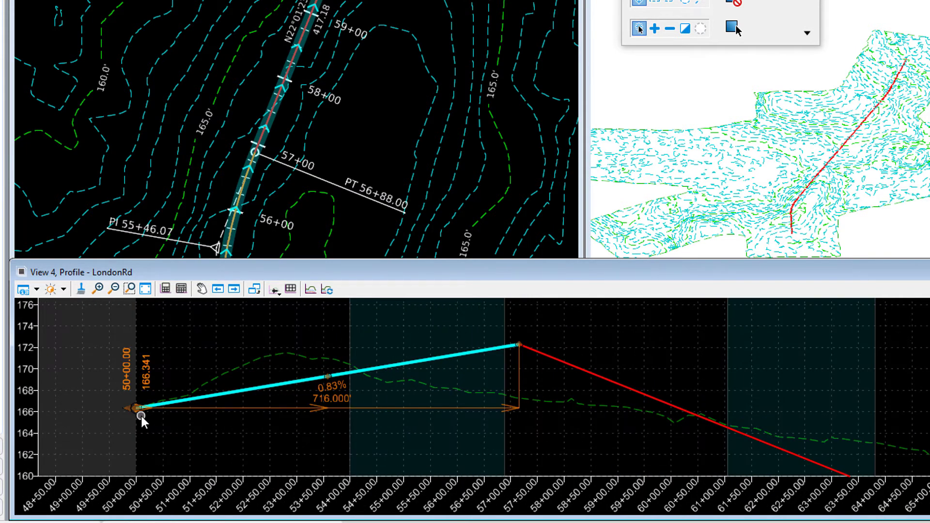
{"action": "left_click", "coordinate": [141, 414]}
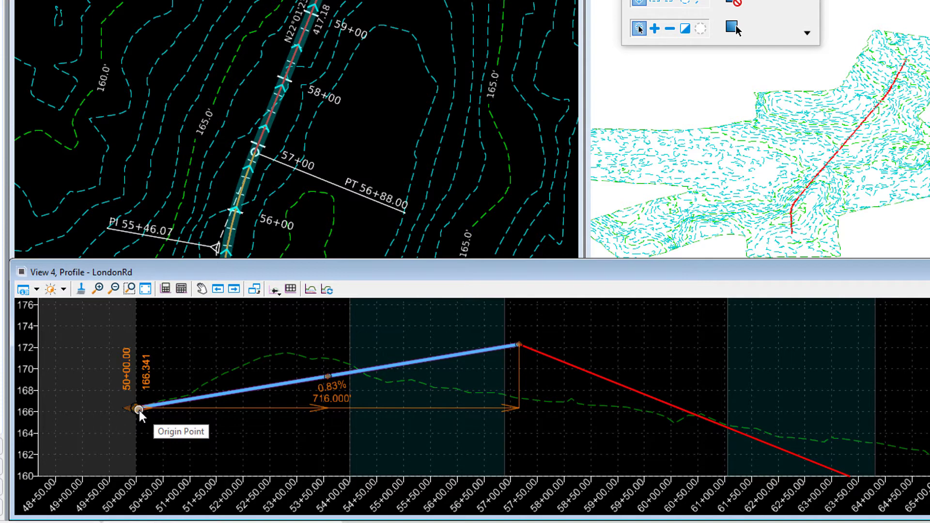
{"action": "mouse_move", "coordinate": [513, 346]}
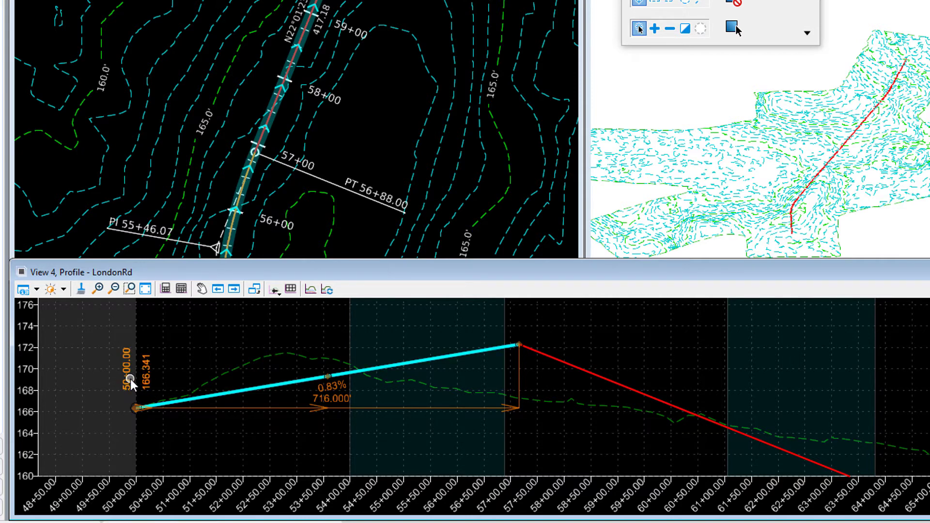
{"action": "left_click", "coordinate": [126, 379]}
{"action": "left_click", "coordinate": [149, 382]}
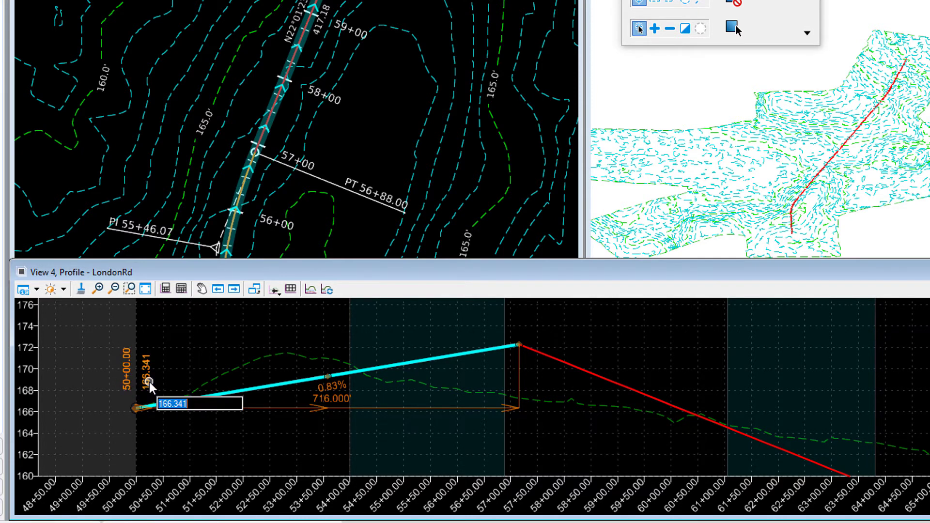
{"action": "left_click", "coordinate": [194, 404]}
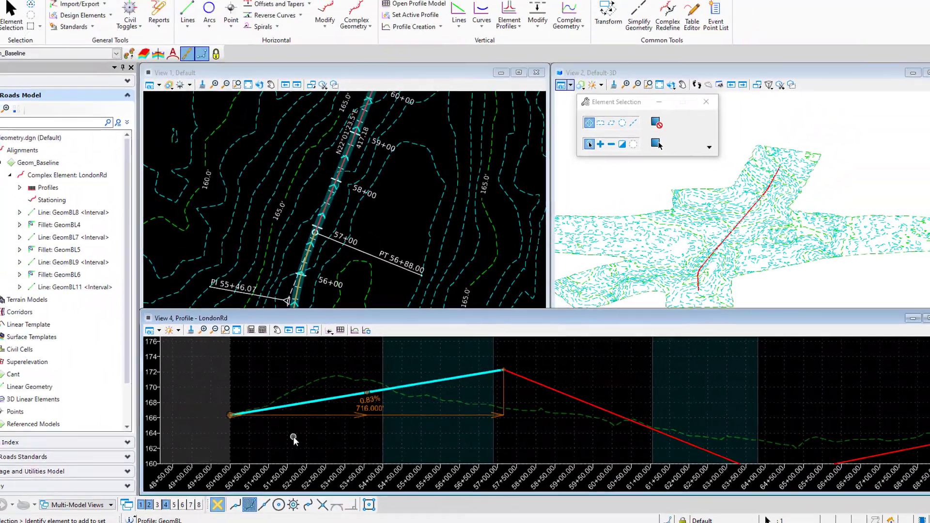
{"action": "left_click", "coordinate": [233, 438]}
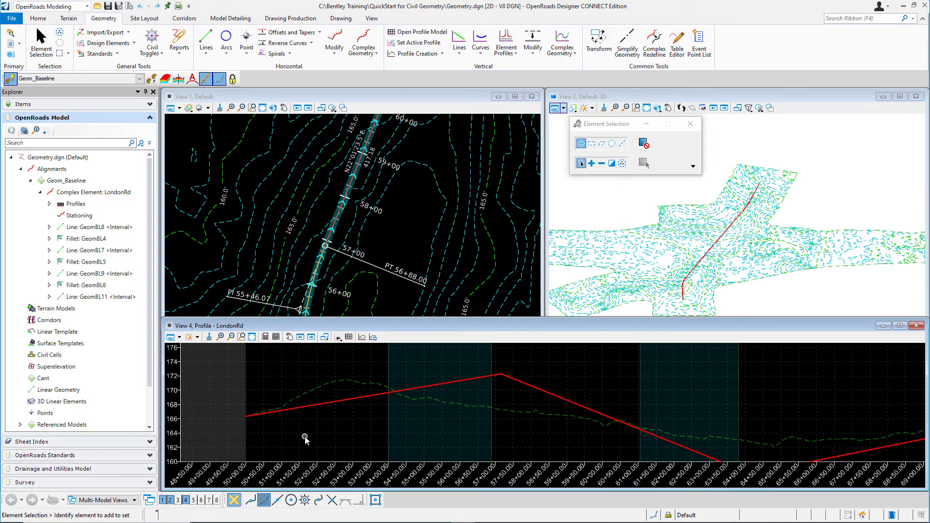
Fit View 4 to the whole profile and inspect grades GeomBL1 and GeomBL3
{"action": "left_click", "coordinate": [252, 337]}
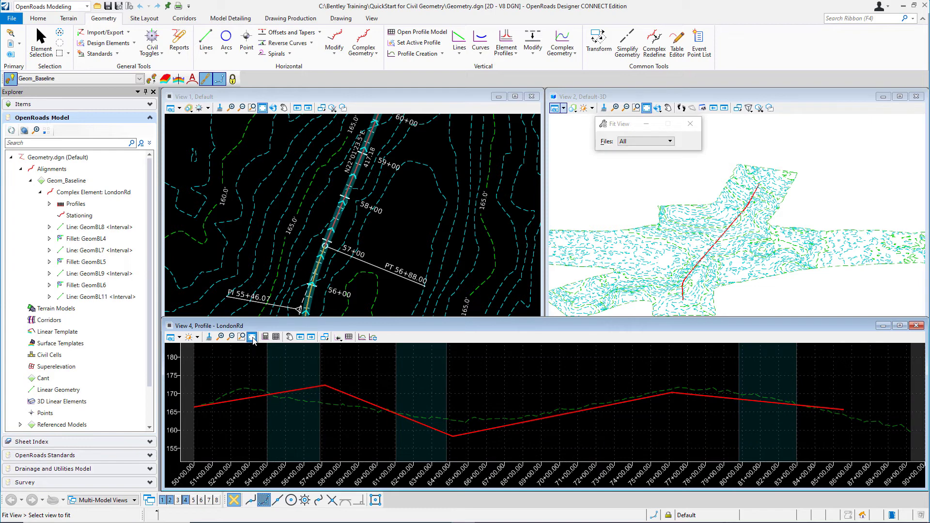
{"action": "right_click", "coordinate": [381, 377]}
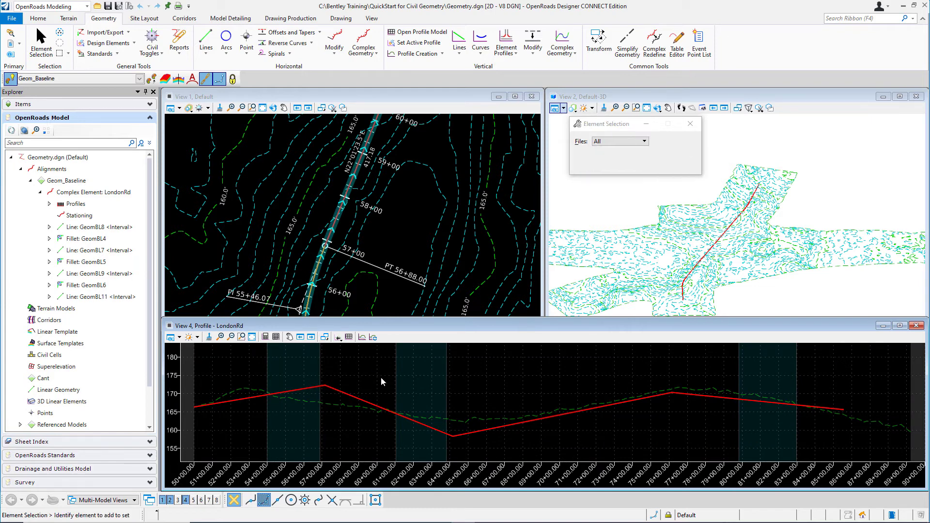
{"action": "left_click", "coordinate": [359, 400]}
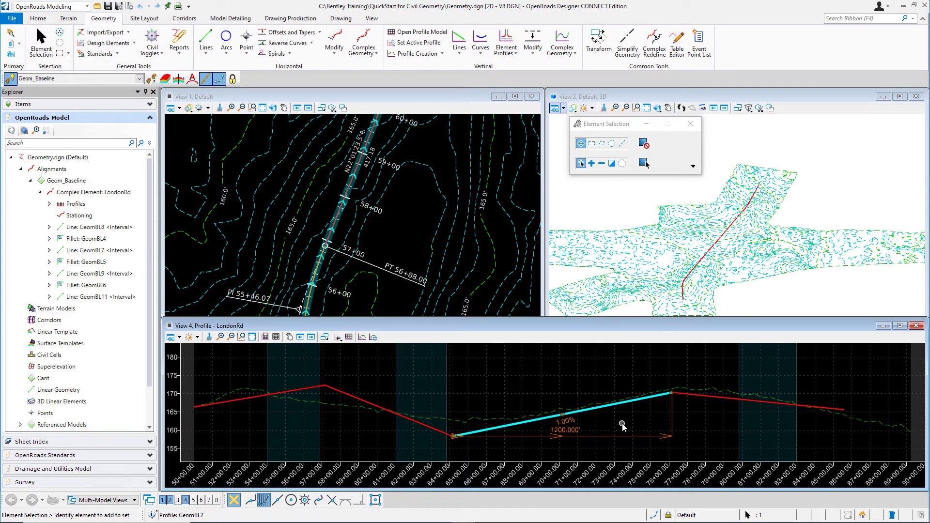
{"action": "left_click", "coordinate": [722, 398]}
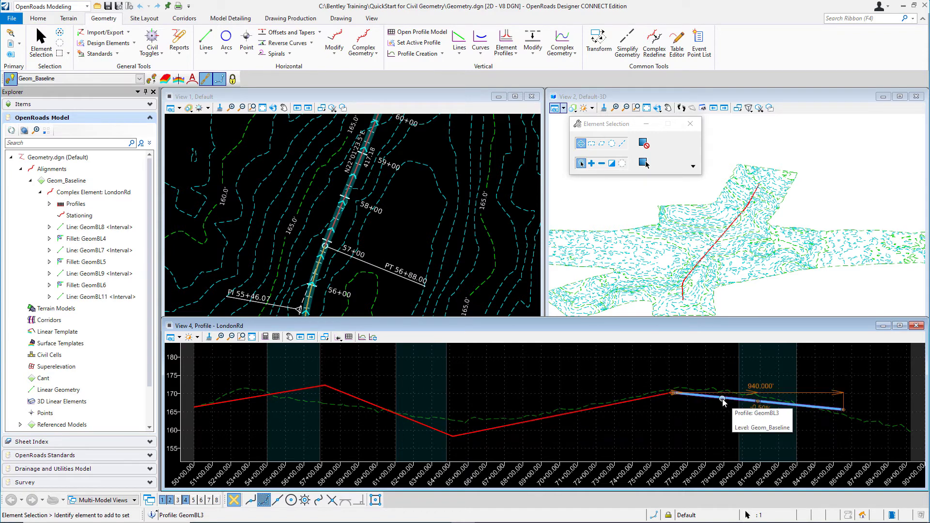
{"action": "left_click", "coordinate": [787, 446]}
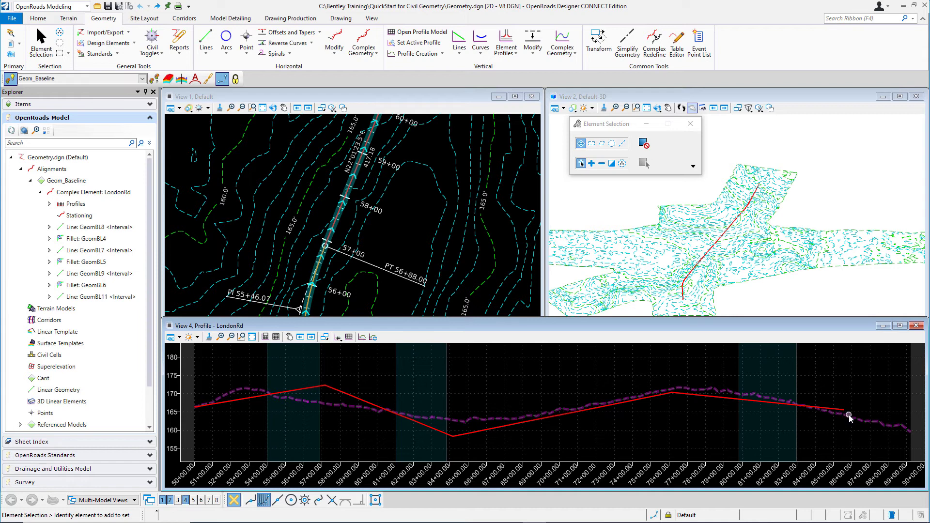
Snap GeomBL3's end onto the E_Terrain_Contours ground line, giving -0.63% over 931.655'
{"action": "scroll", "coordinate": [848, 416], "scroll_direction": "up", "scroll_amount": 1}
{"action": "scroll", "coordinate": [826, 392], "scroll_direction": "up", "scroll_amount": 2}
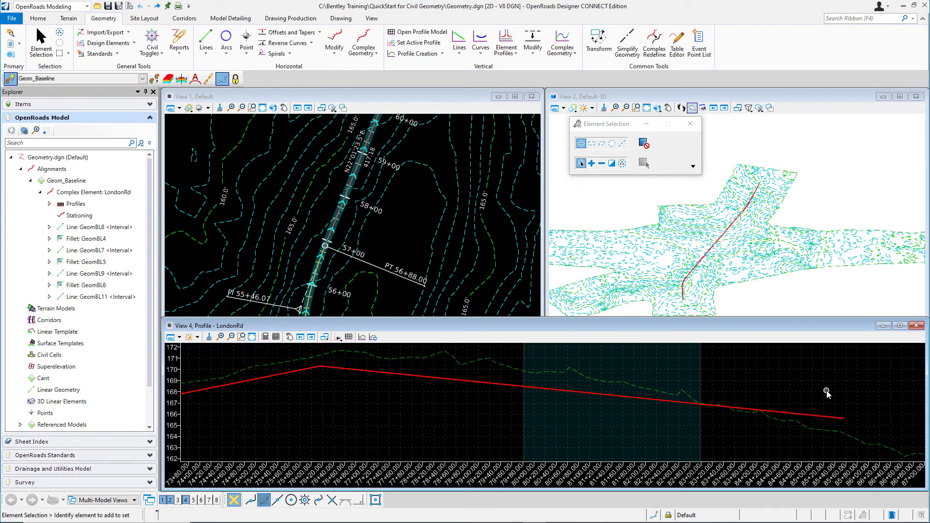
{"action": "left_click", "coordinate": [583, 393]}
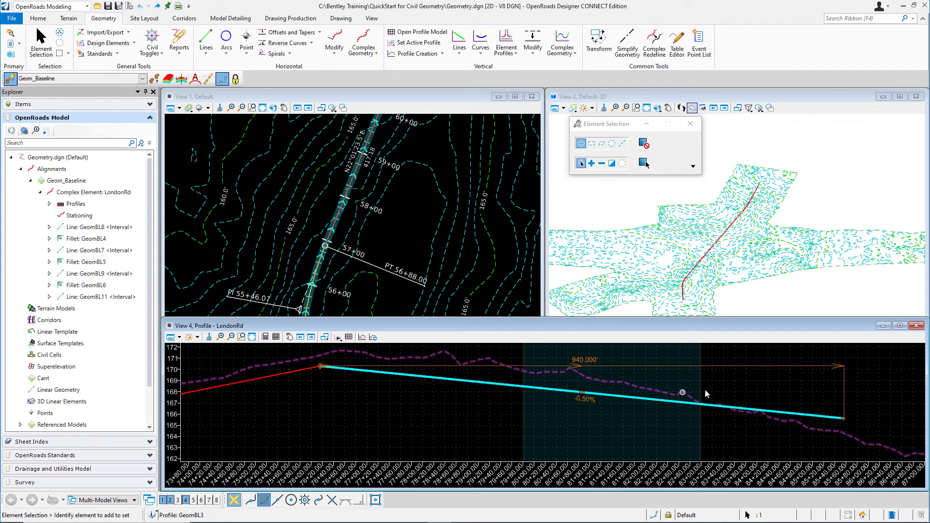
{"action": "left_click", "coordinate": [843, 417]}
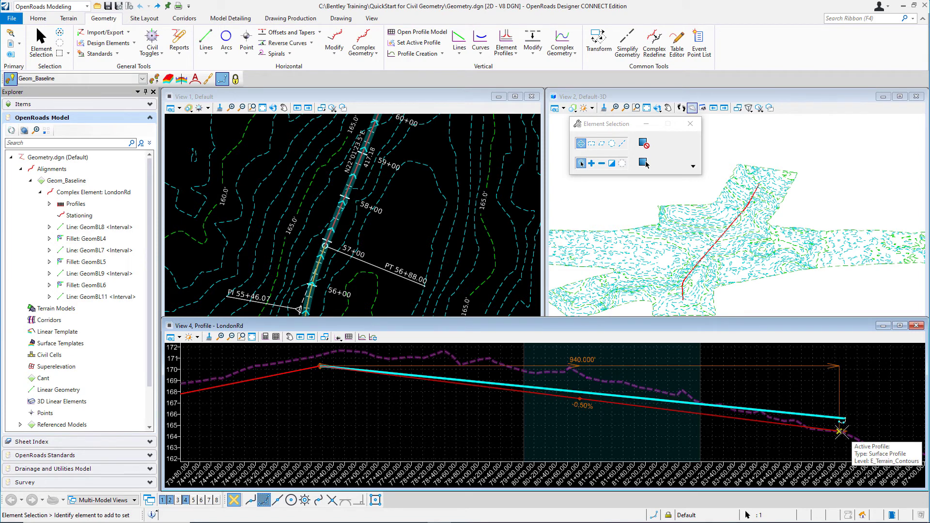
{"action": "left_click", "coordinate": [841, 431]}
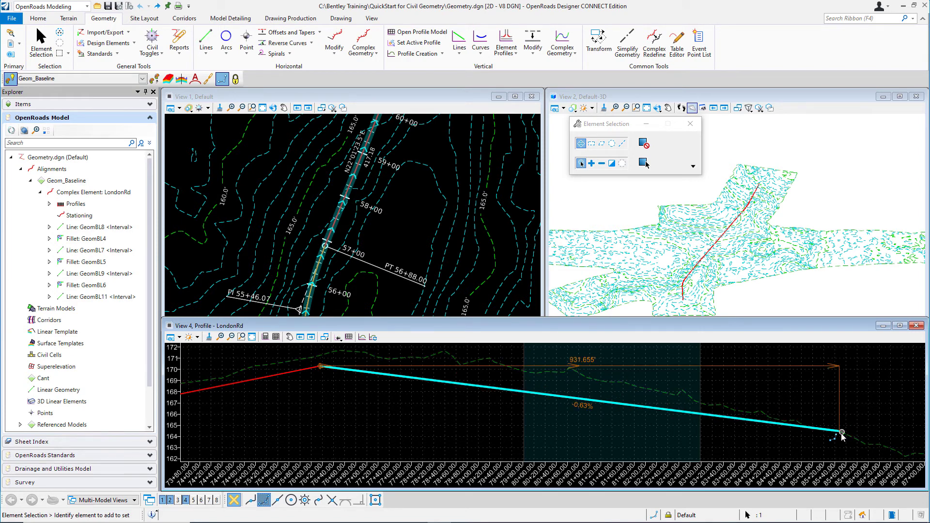
{"action": "left_click", "coordinate": [774, 454]}
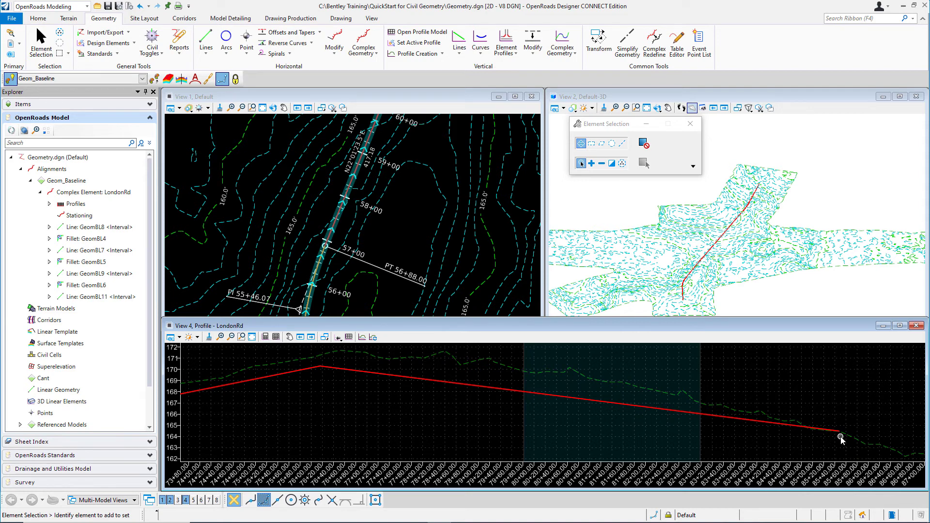
{"action": "left_click", "coordinate": [252, 337]}
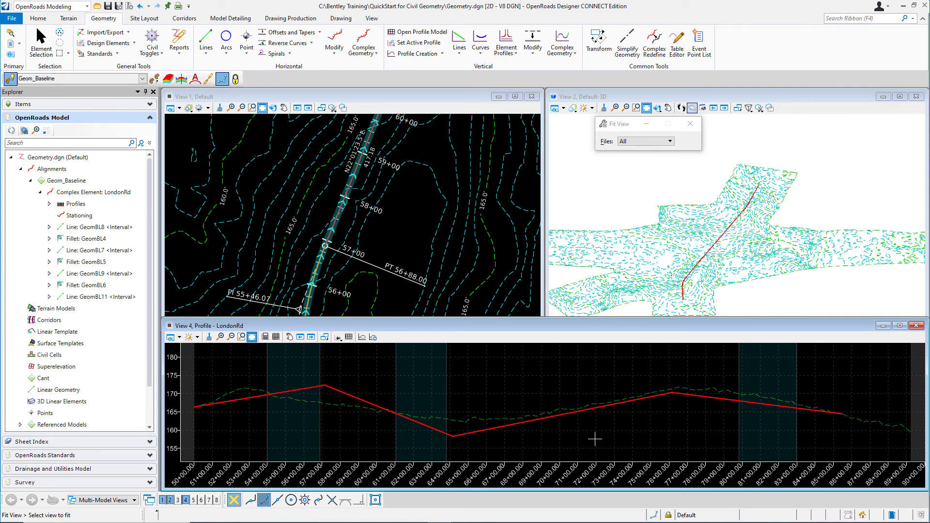
Fit the finished four-tangent profile in View 4 and close the Element Selection dialog
{"action": "left_click", "coordinate": [693, 456]}
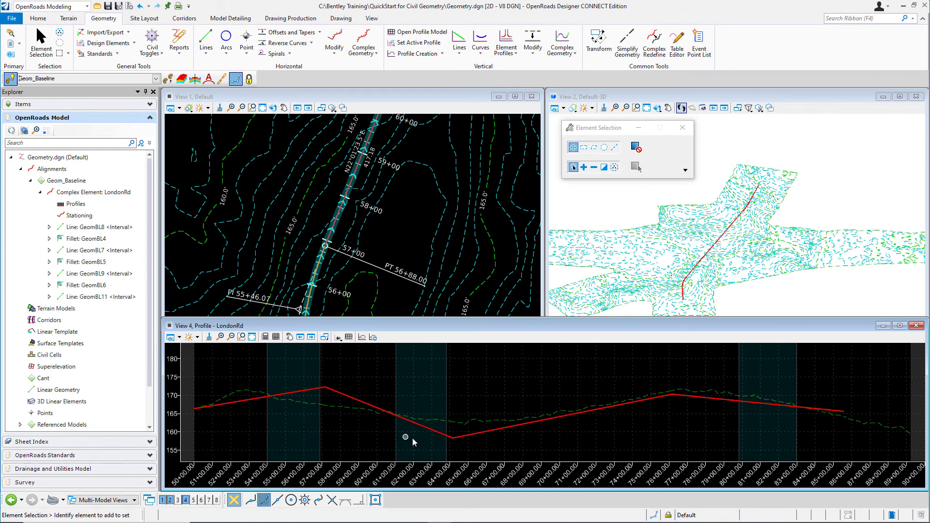
{"action": "left_click", "coordinate": [664, 411]}
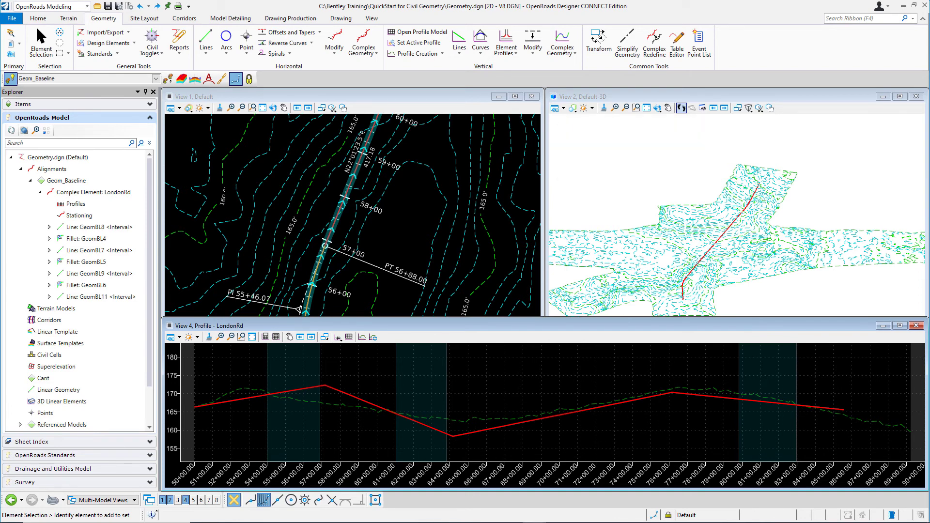